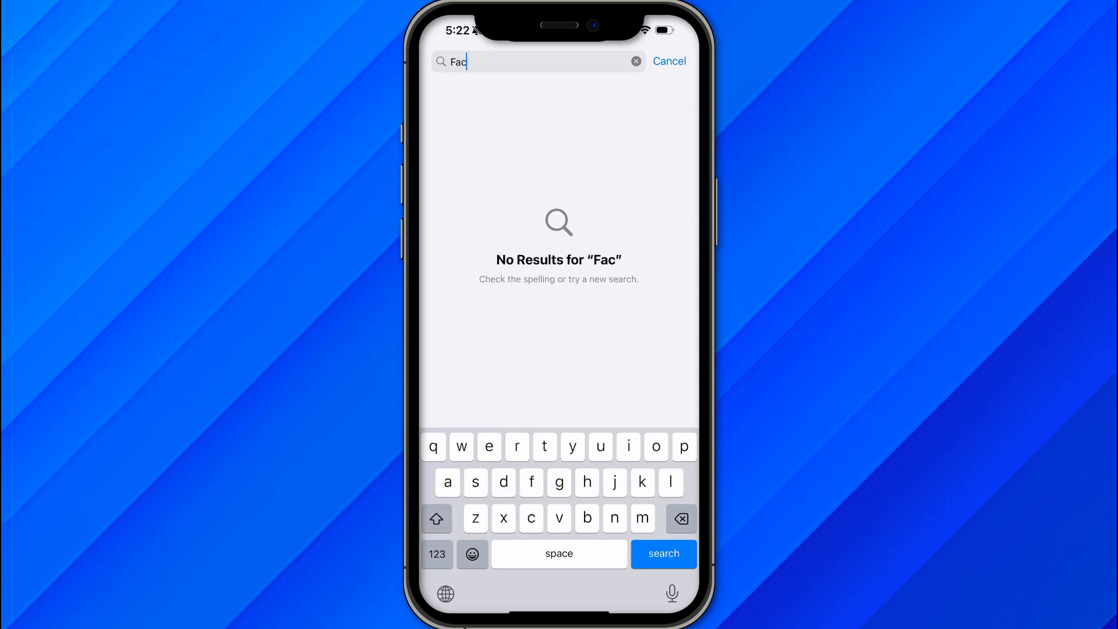
{"action": "type", "text": "e id"}
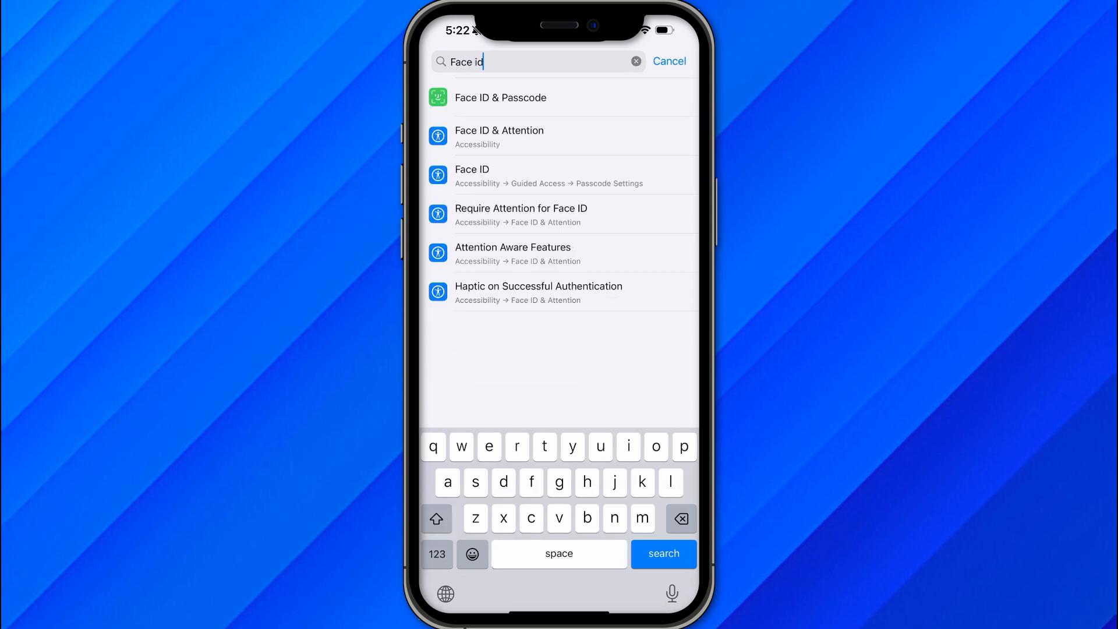
Choose Face ID & Passcode from the Settings search results for 'Face ID'.
{"action": "left_click", "coordinate": [501, 97]}
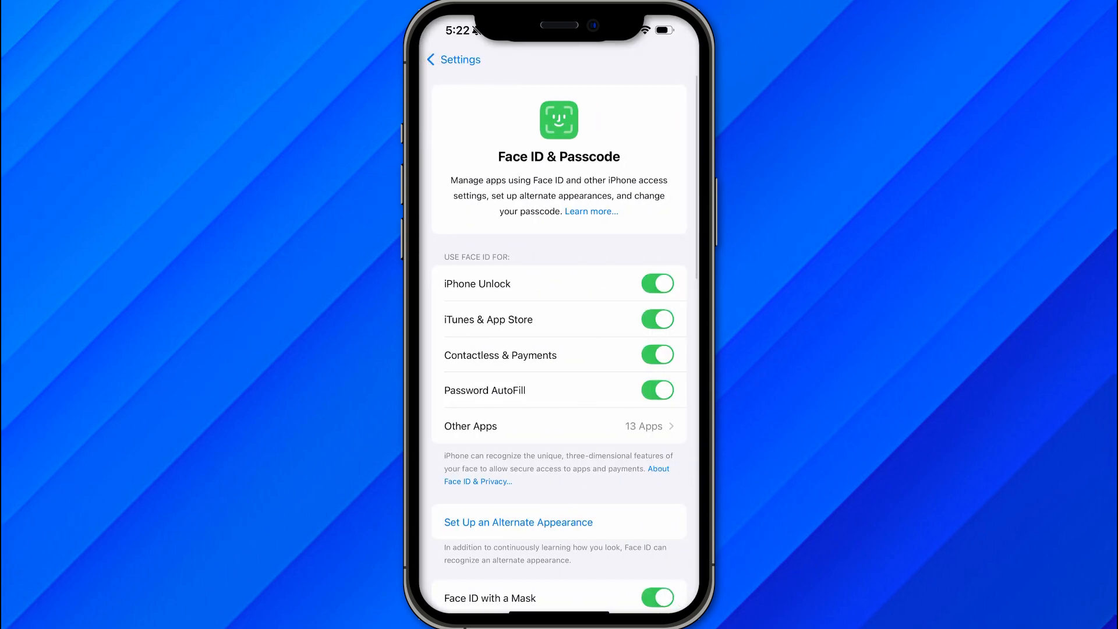
{"action": "scroll", "coordinate": [559, 350], "scroll_direction": "down", "scroll_amount": 5}
{"action": "scroll", "coordinate": [559, 349], "scroll_direction": "down", "scroll_amount": 5}
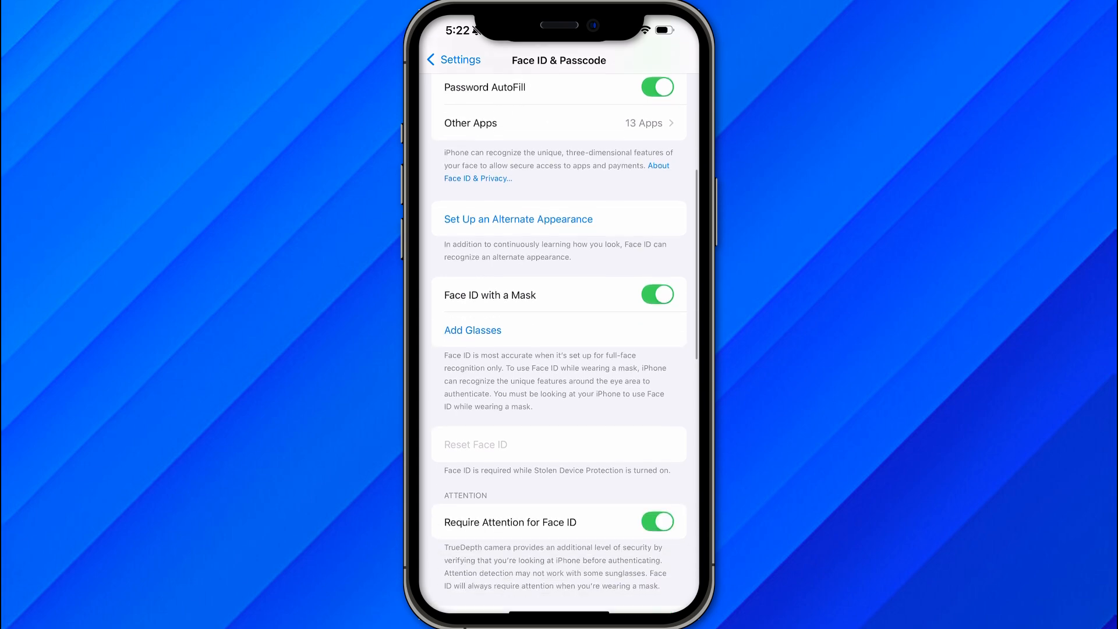
{"action": "scroll", "coordinate": [559, 349], "scroll_direction": "down", "scroll_amount": 2}
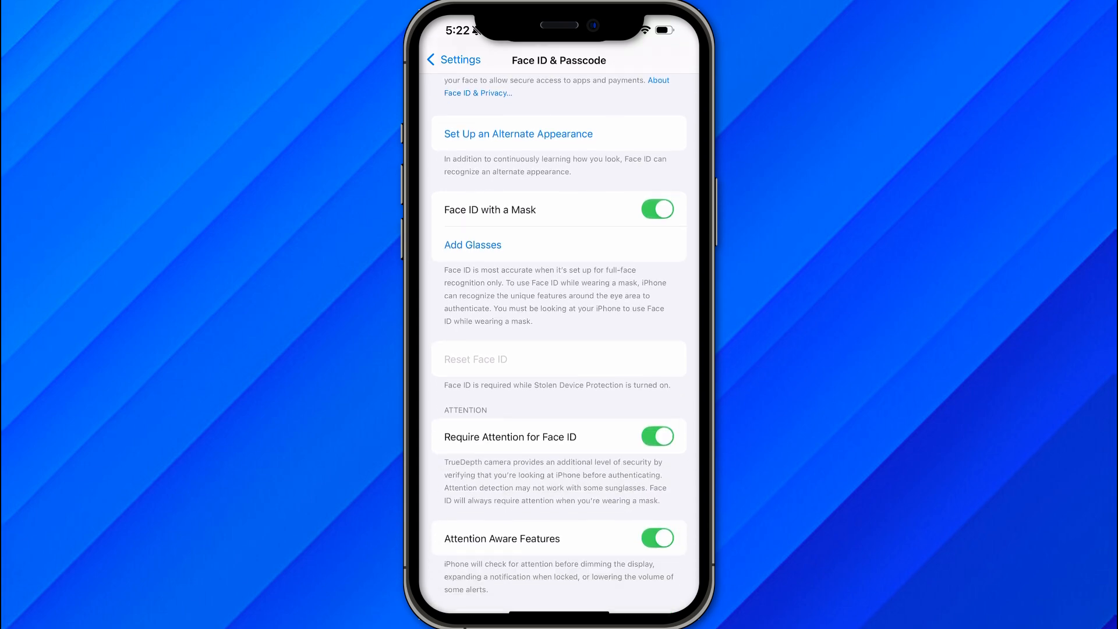
{"action": "scroll", "coordinate": [559, 349], "scroll_direction": "down", "scroll_amount": 3}
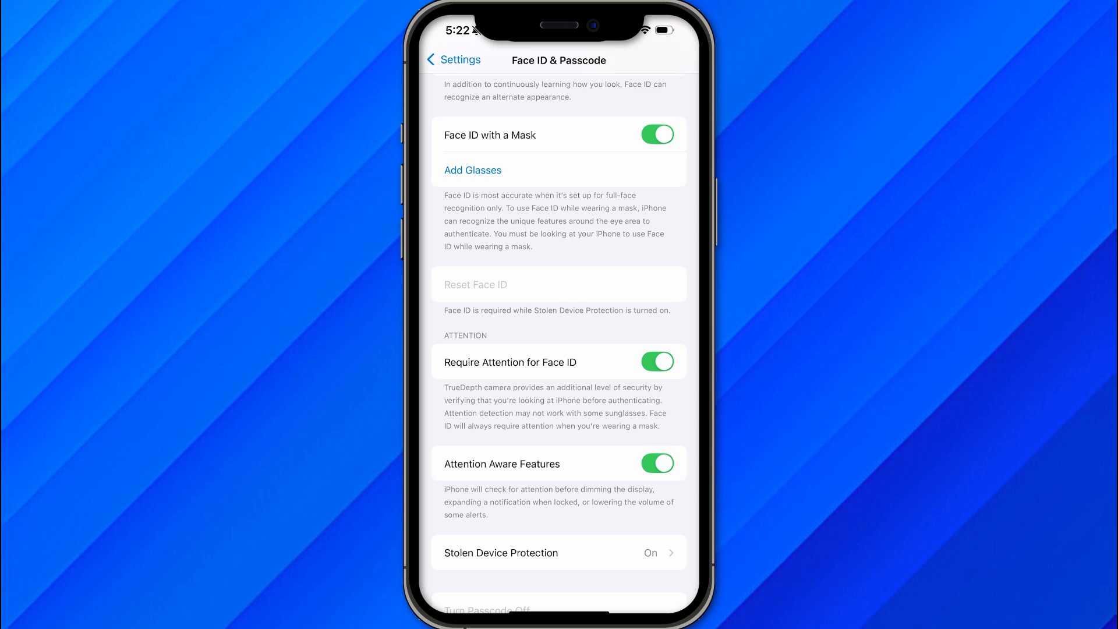
{"action": "scroll", "coordinate": [559, 349], "scroll_direction": "down", "scroll_amount": 2}
{"action": "scroll", "coordinate": [559, 350], "scroll_direction": "down", "scroll_amount": 3}
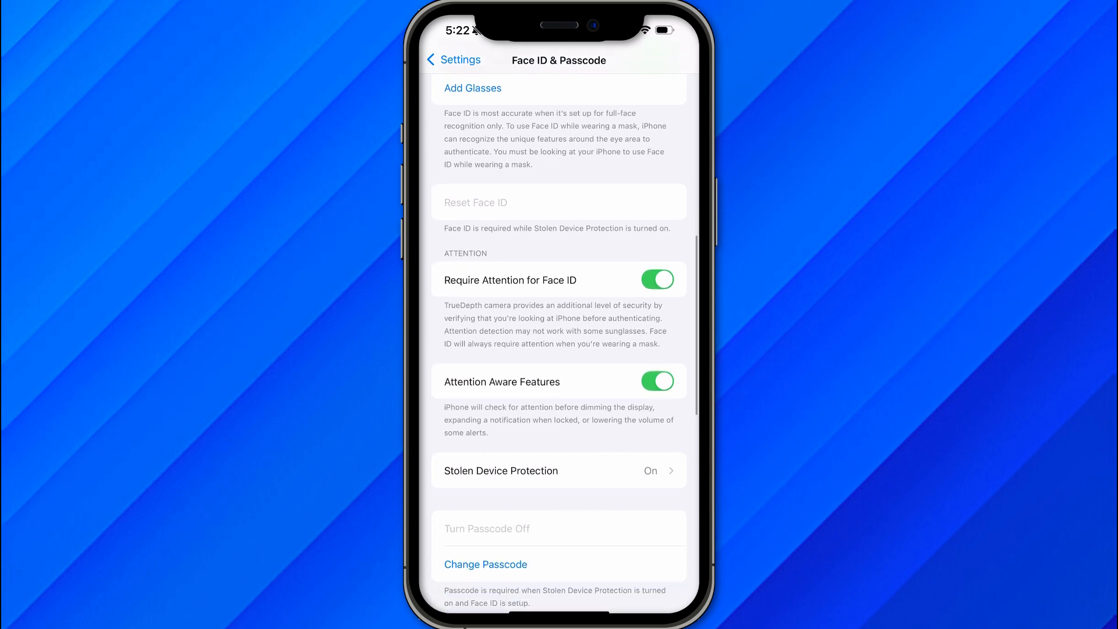
View the Stolen Device Protection details, which read On, and return to Face ID & Passcode.
{"action": "left_click", "coordinate": [558, 394]}
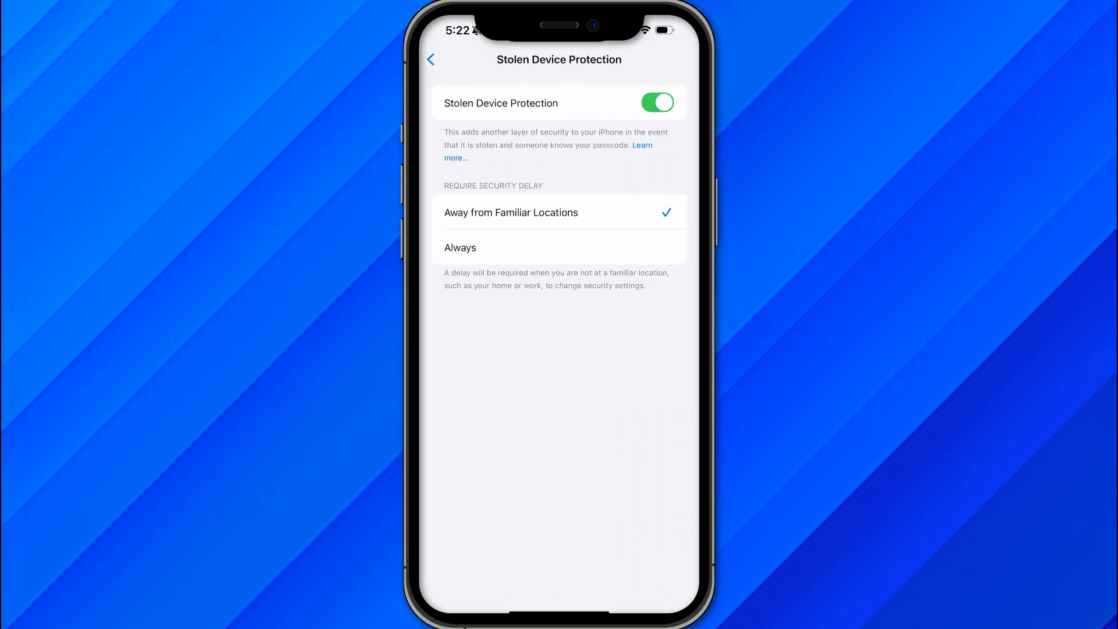
{"action": "left_click", "coordinate": [431, 59]}
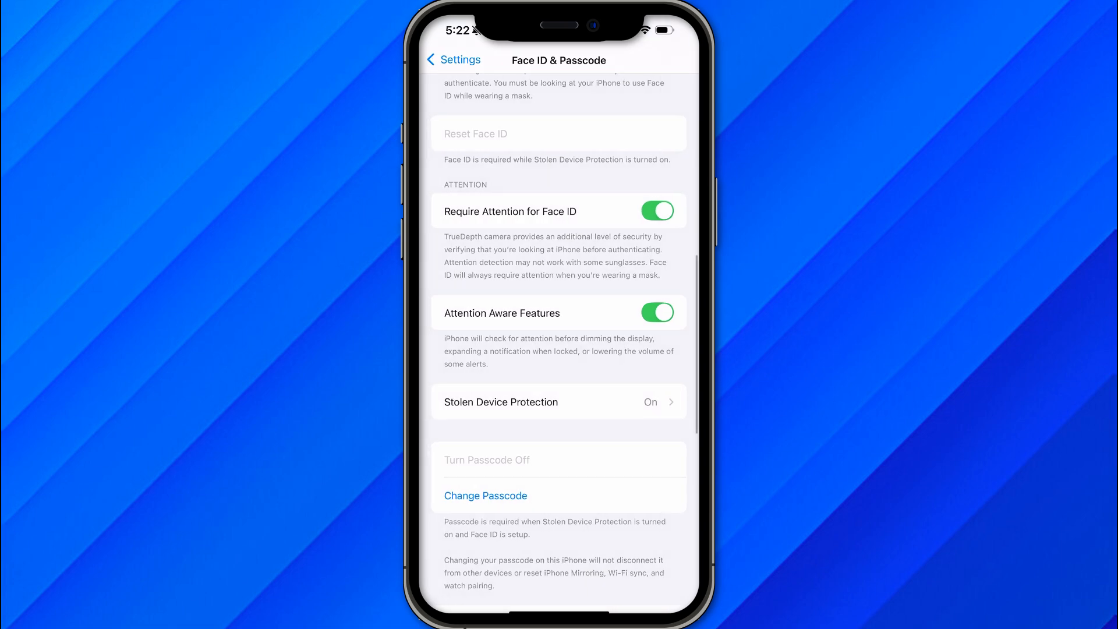
{"action": "scroll", "coordinate": [560, 349], "scroll_direction": "up", "scroll_amount": 5}
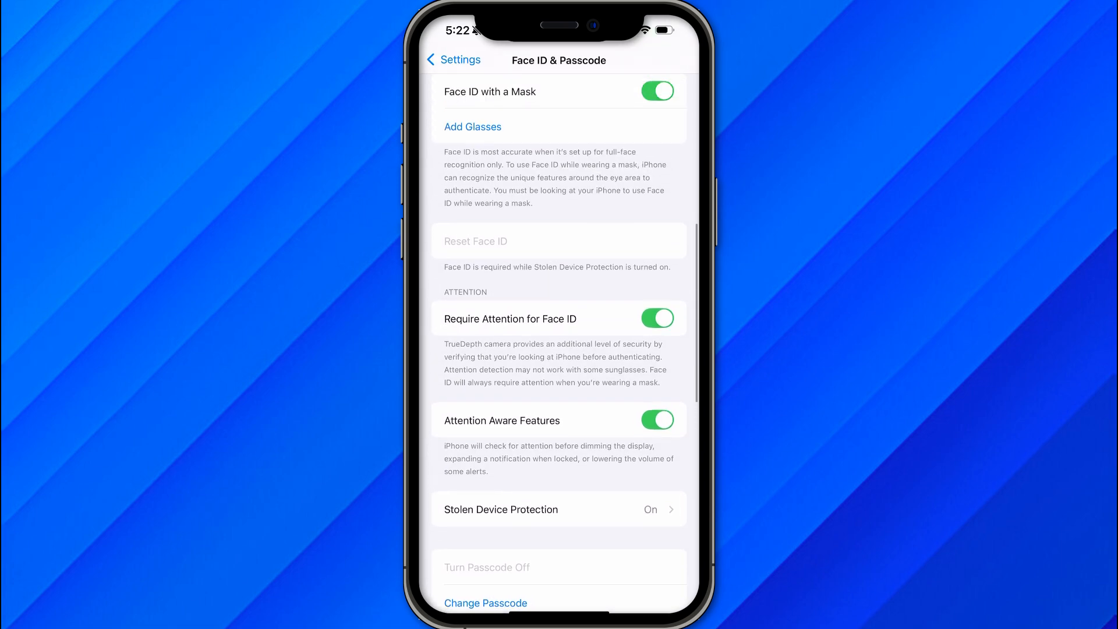
{"action": "scroll", "coordinate": [559, 349], "scroll_direction": "up", "scroll_amount": 5}
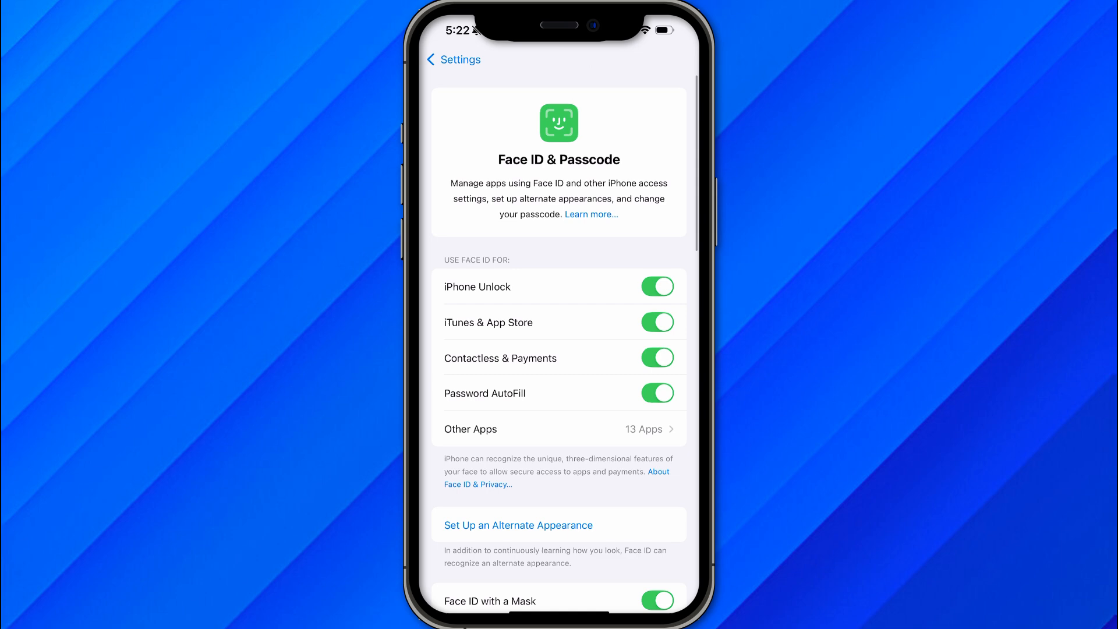
{"action": "scroll", "coordinate": [558, 350], "scroll_direction": "down", "scroll_amount": 10}
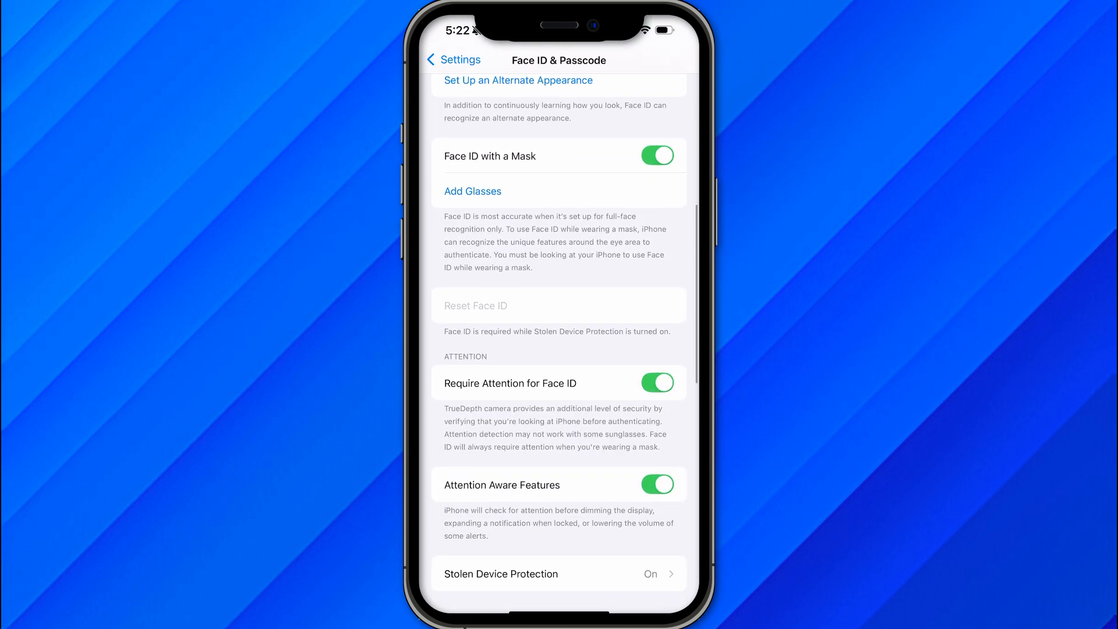
{"action": "scroll", "coordinate": [559, 350], "scroll_direction": "down", "scroll_amount": 3}
{"action": "scroll", "coordinate": [560, 349], "scroll_direction": "down", "scroll_amount": 2}
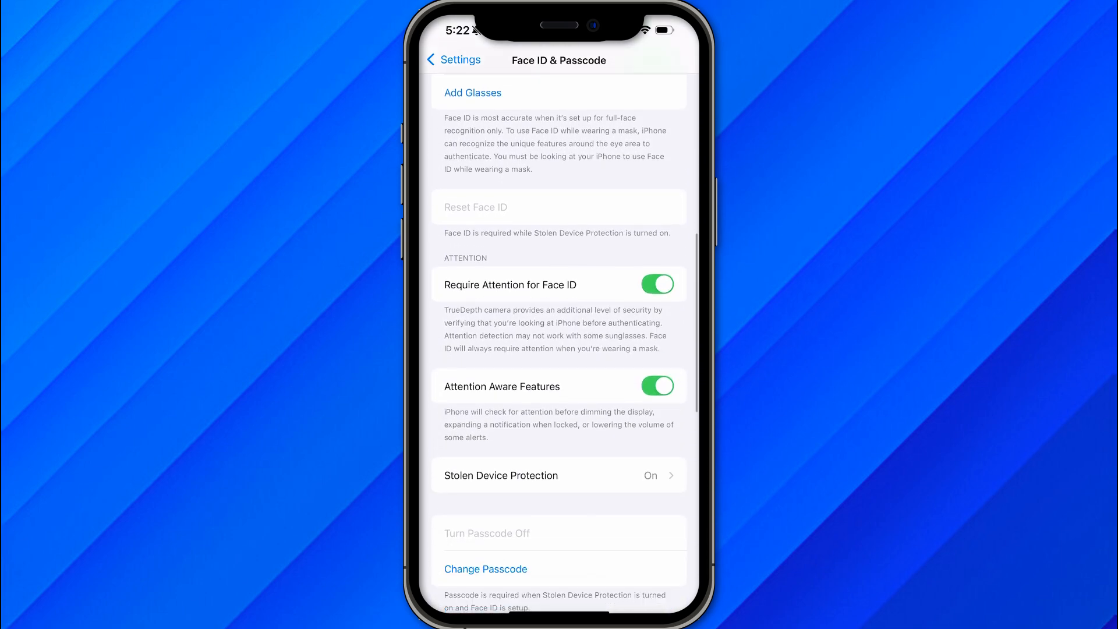
{"action": "scroll", "coordinate": [560, 350], "scroll_direction": "up", "scroll_amount": 3}
{"action": "scroll", "coordinate": [558, 349], "scroll_direction": "up", "scroll_amount": 2}
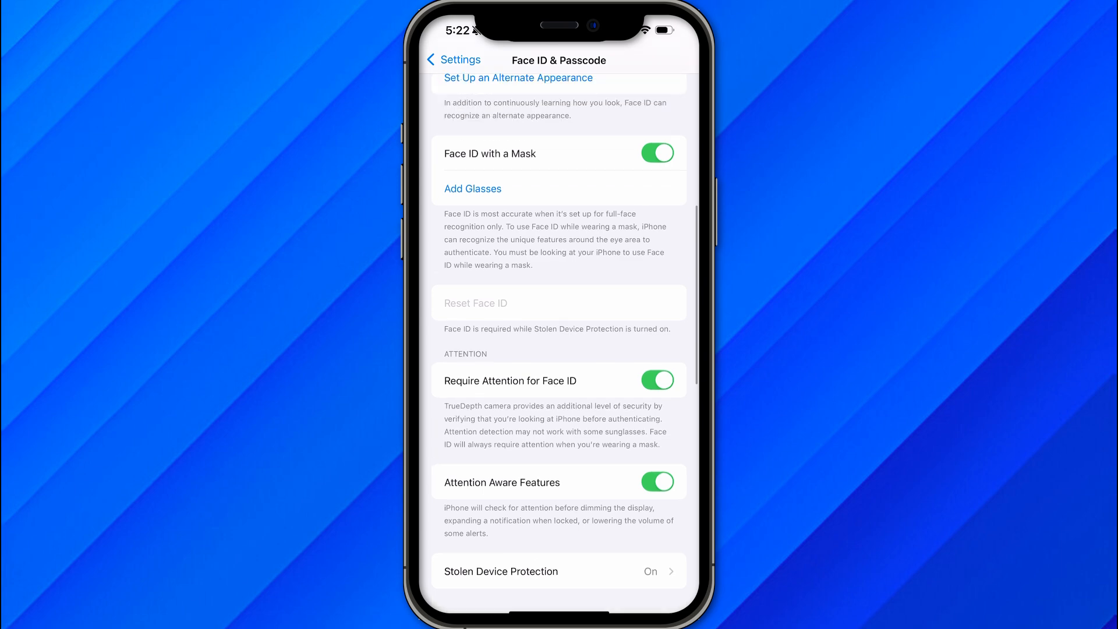
{"action": "scroll", "coordinate": [560, 349], "scroll_direction": "down", "scroll_amount": 6}
{"action": "scroll", "coordinate": [559, 349], "scroll_direction": "down", "scroll_amount": 5}
{"action": "scroll", "coordinate": [559, 349], "scroll_direction": "down", "scroll_amount": 4}
{"action": "scroll", "coordinate": [560, 349], "scroll_direction": "down", "scroll_amount": 5}
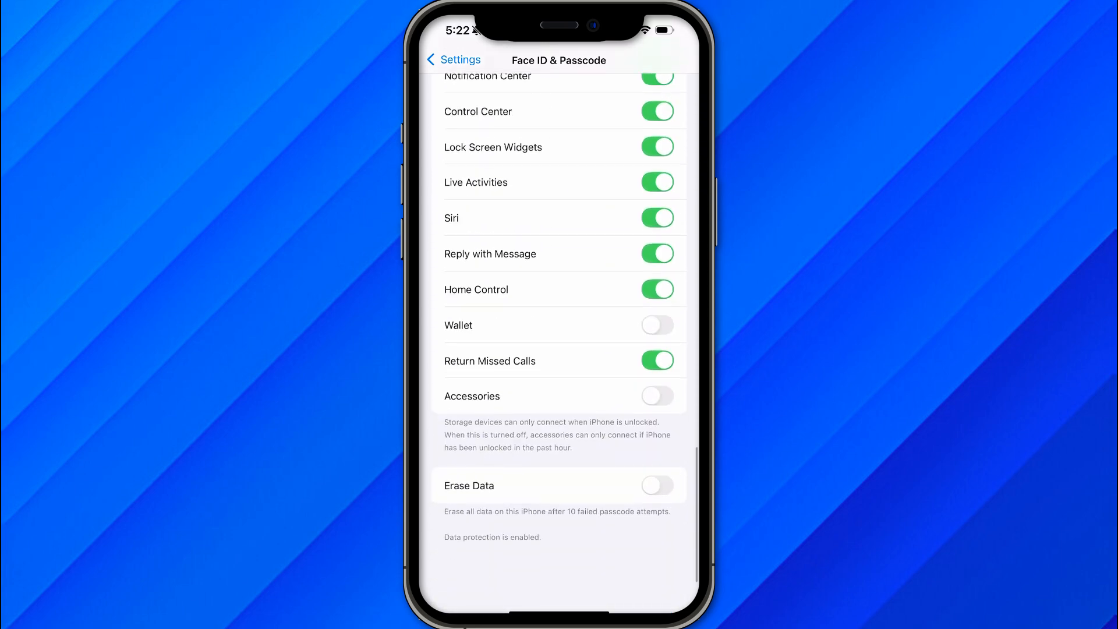
{"action": "scroll", "coordinate": [558, 350], "scroll_direction": "down", "scroll_amount": 2}
{"action": "scroll", "coordinate": [559, 350], "scroll_direction": "up", "scroll_amount": 5}
{"action": "scroll", "coordinate": [559, 350], "scroll_direction": "up", "scroll_amount": 4}
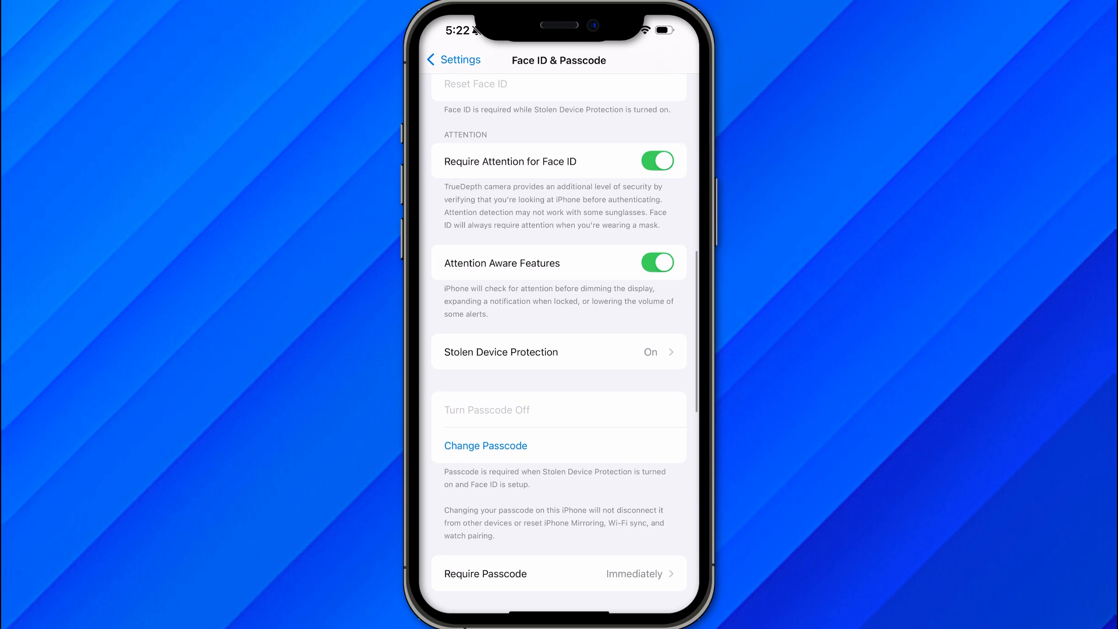
{"action": "scroll", "coordinate": [559, 349], "scroll_direction": "up", "scroll_amount": 1}
{"action": "scroll", "coordinate": [559, 350], "scroll_direction": "up", "scroll_amount": 3}
{"action": "scroll", "coordinate": [558, 350], "scroll_direction": "up", "scroll_amount": 1}
{"action": "scroll", "coordinate": [559, 350], "scroll_direction": "up", "scroll_amount": 2}
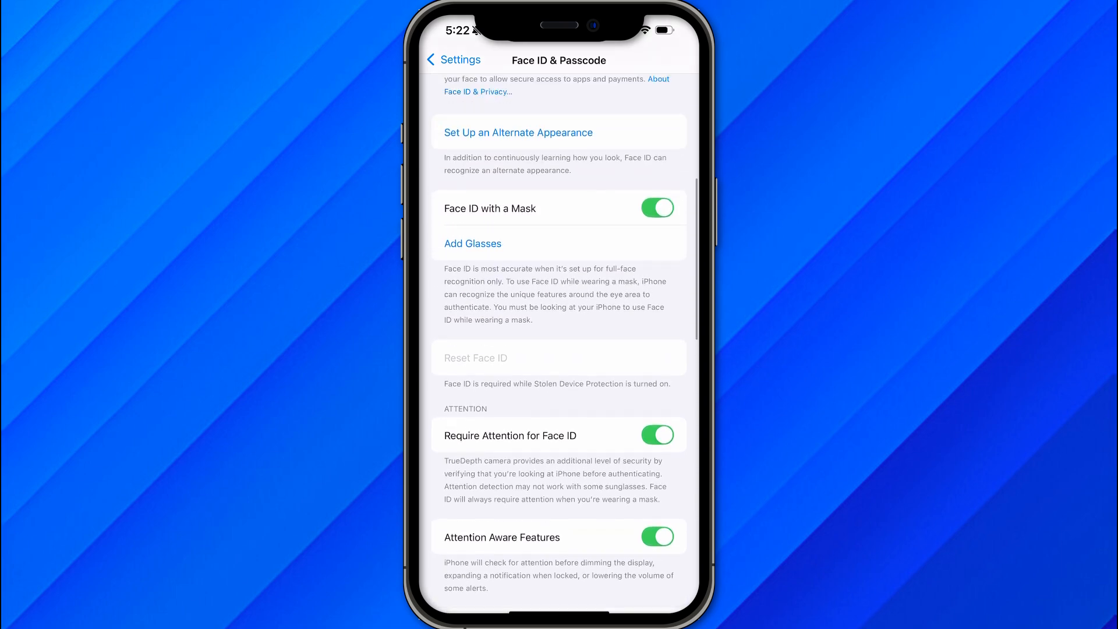
{"action": "scroll", "coordinate": [559, 350], "scroll_direction": "up", "scroll_amount": 2}
{"action": "scroll", "coordinate": [558, 350], "scroll_direction": "down", "scroll_amount": 5}
Reopen Stolen Device Protection, showing it on with delay Away from Familiar Locations.
{"action": "left_click", "coordinate": [560, 374]}
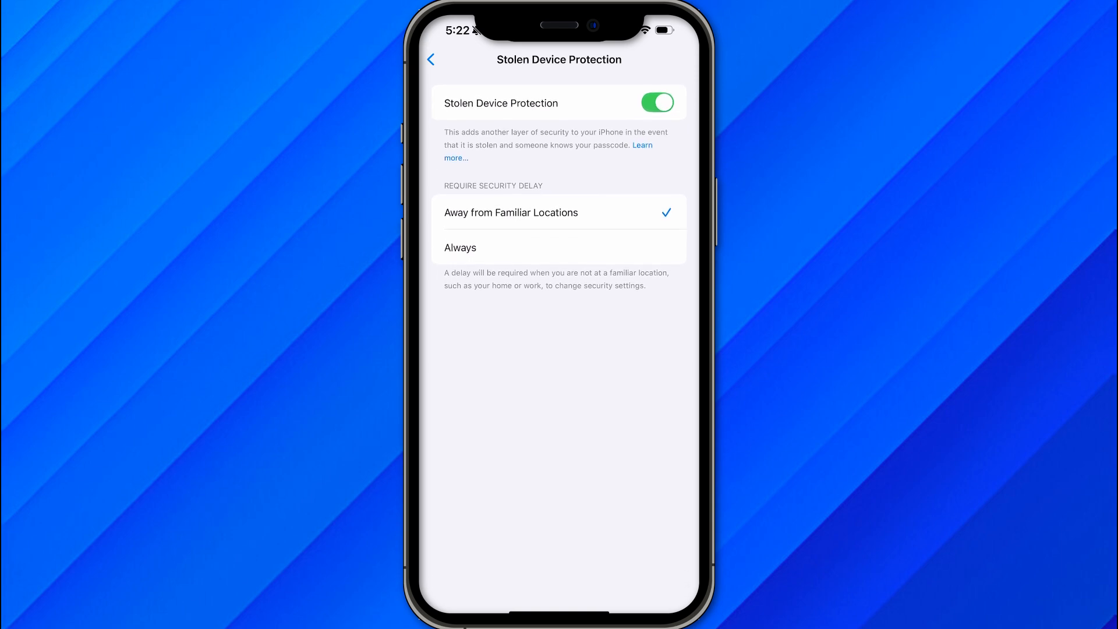
Leave Stolen Device Protection switched on and return to Face ID & Passcode.
{"action": "left_click", "coordinate": [430, 59]}
{"action": "scroll", "coordinate": [559, 349], "scroll_direction": "up", "scroll_amount": 5}
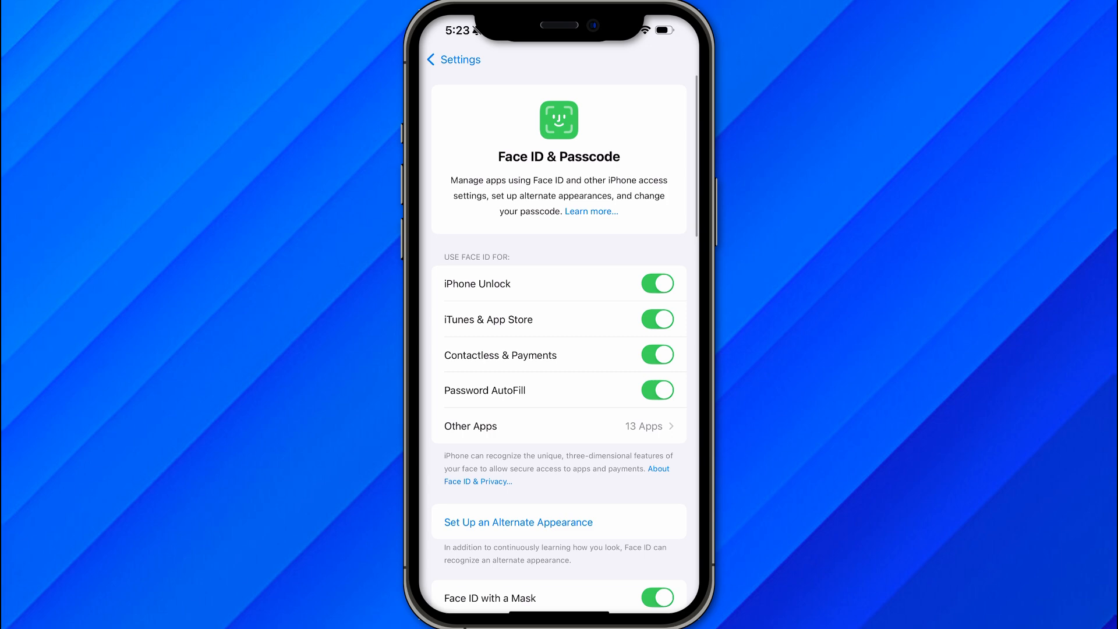
{"action": "scroll", "coordinate": [559, 349], "scroll_direction": "down", "scroll_amount": 3}
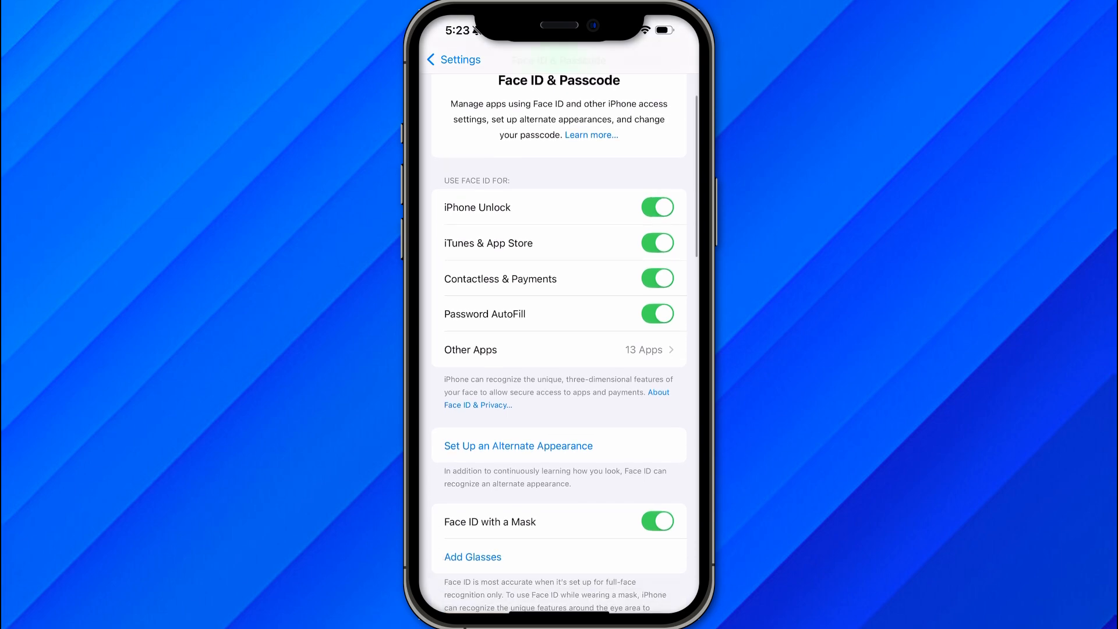